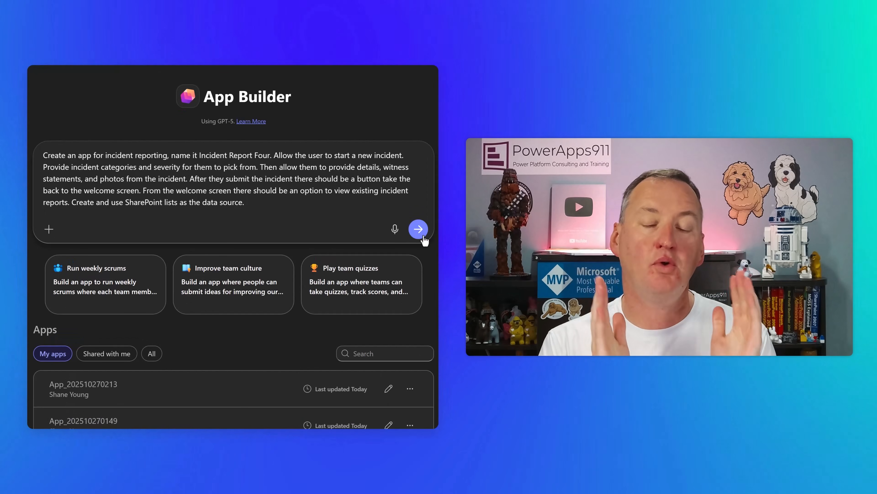
Submit the prompt requesting an app named Incident Report Four that uses SharePoint lists as the data source.
left_click(409, 224)
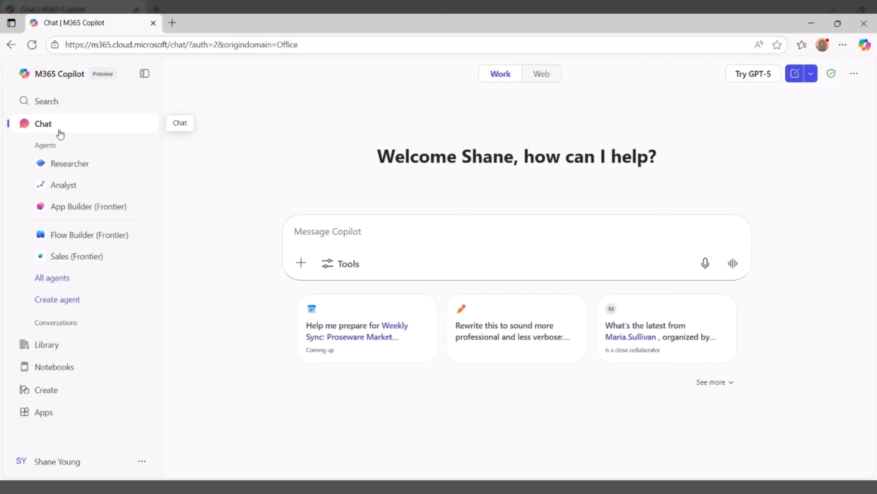
Search the Agent Store for "app builder" and open the App Builder (Frontier) agent.
left_click(53, 285)
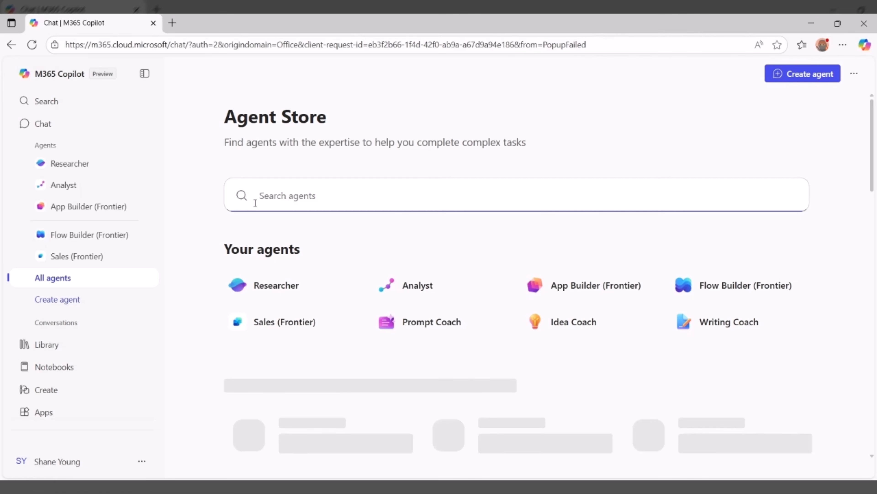
left_click(255, 203)
type("ap")
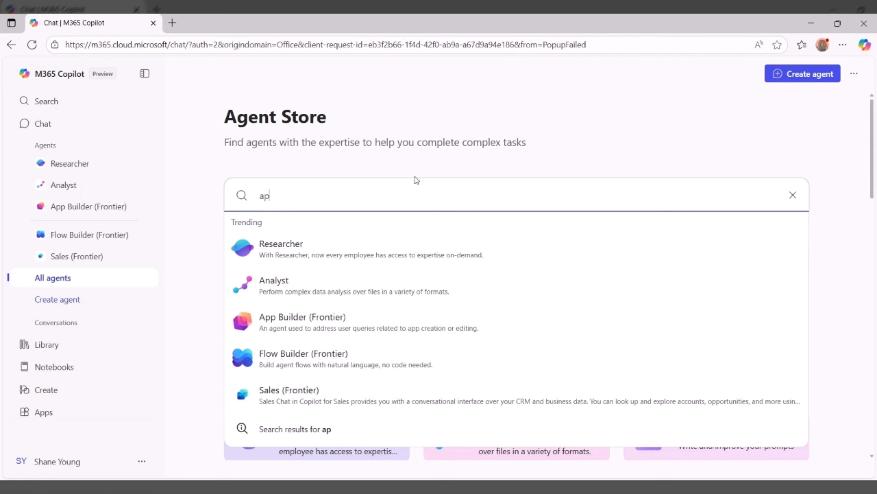
type("p builder")
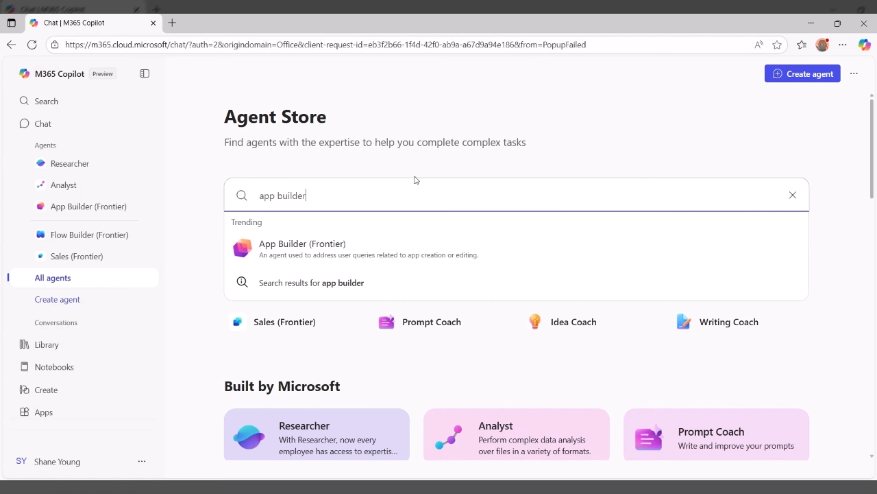
left_click(357, 249)
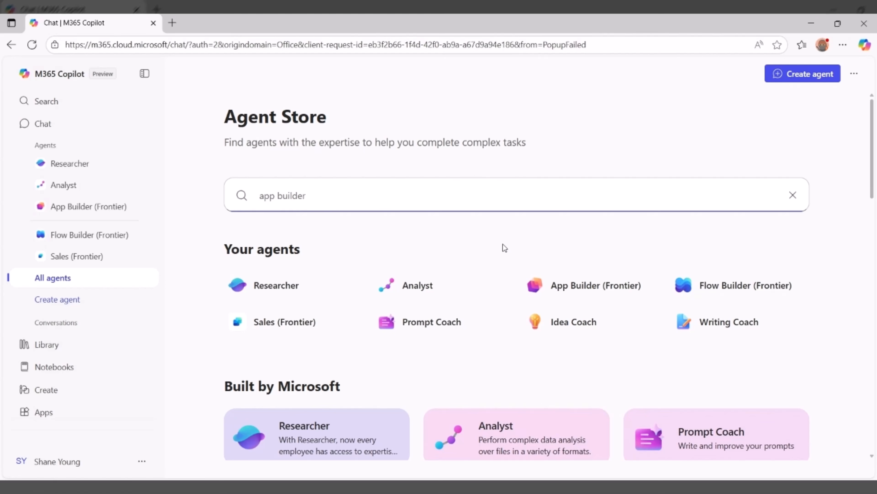
left_click(571, 292)
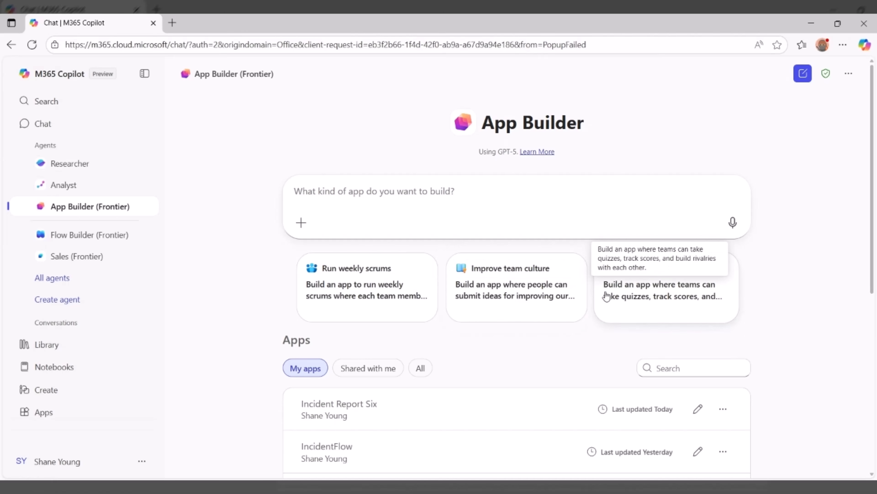
Paste and submit the prompt for a workplace incident app called "Incident Report Seven" that stores submissions in a SharePoint list named "Incident Reports".
left_click(403, 190)
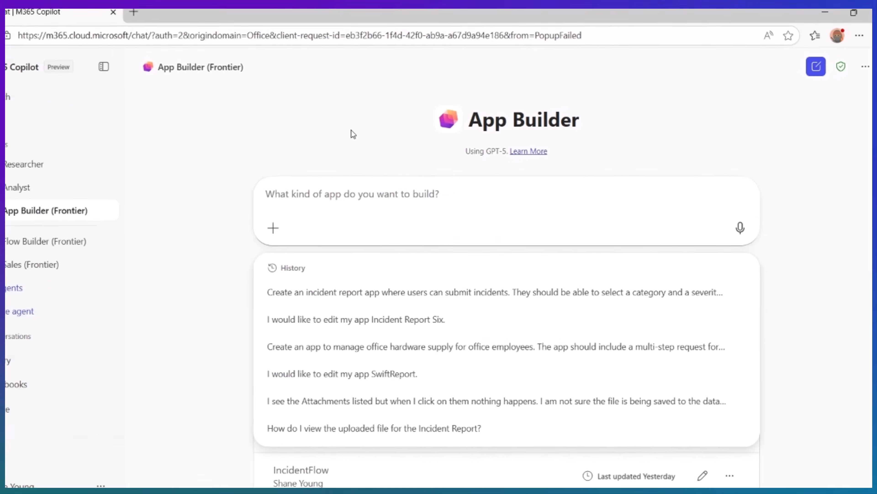
key("ctrl+v")
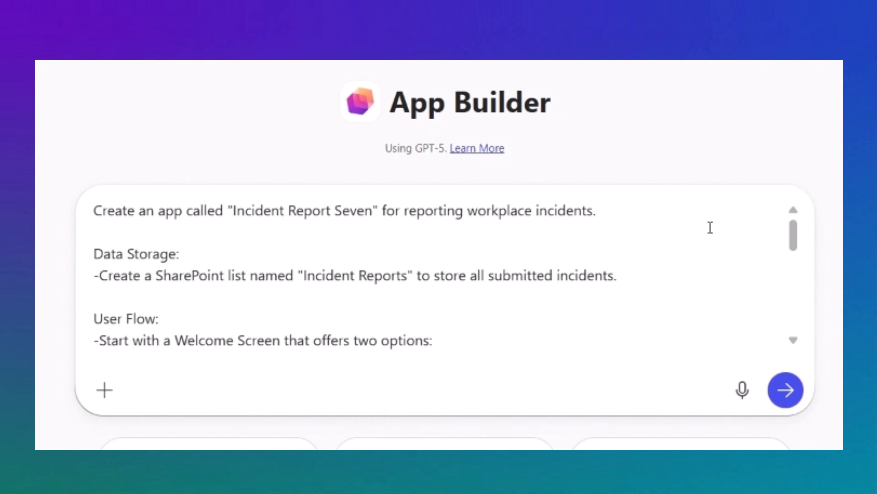
left_click_drag(800, 247, 810, 330)
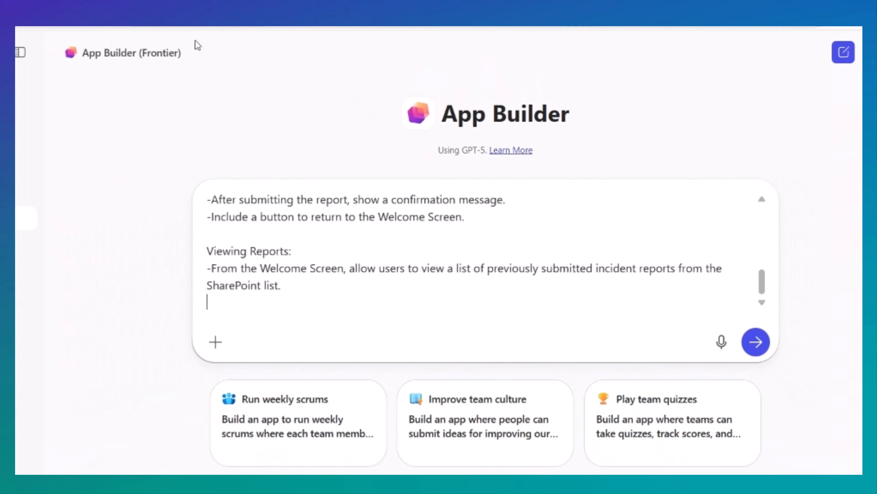
left_click(301, 305)
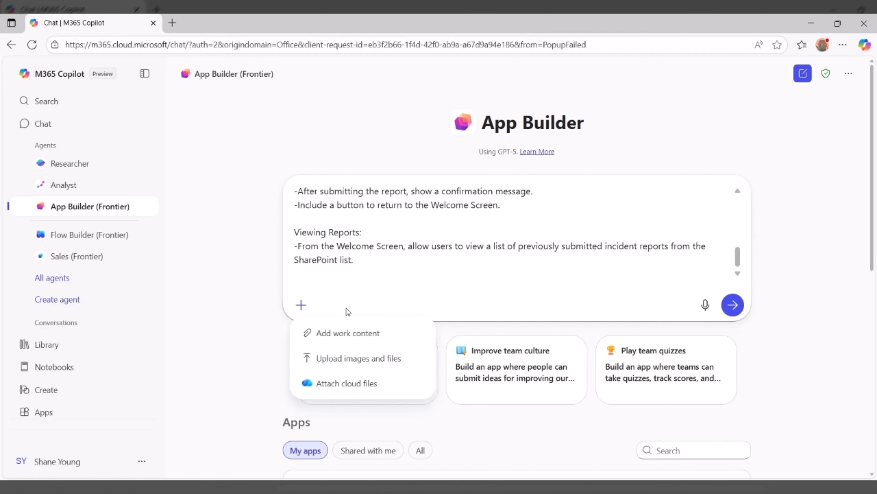
left_click(370, 288)
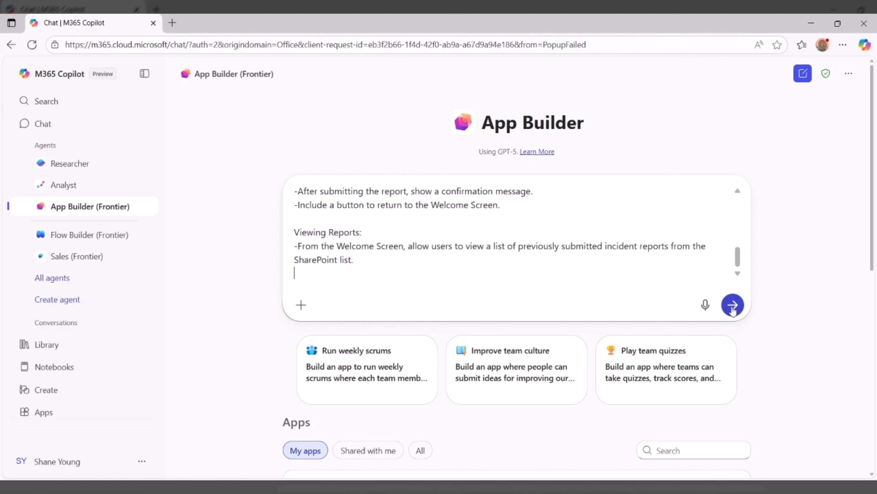
left_click(733, 306)
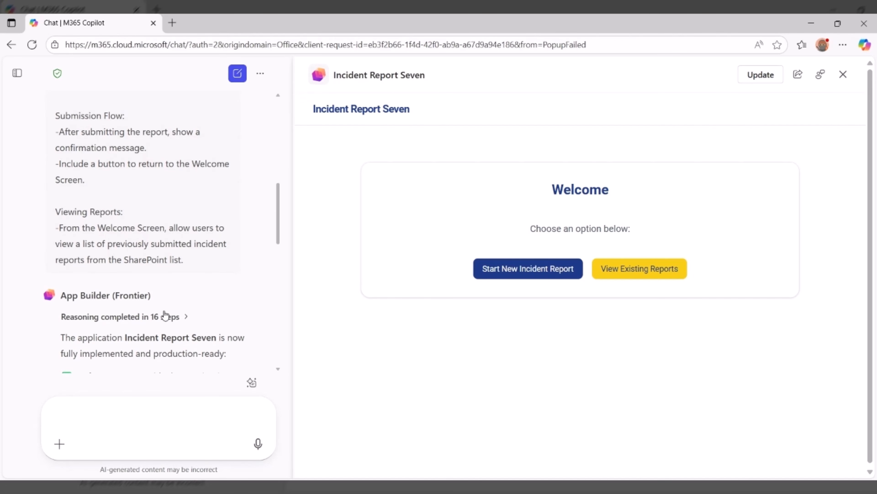
Expand the agent's reasoning and read through the completed tasks and the feature summary of Incident Report Seven.
left_click(186, 317)
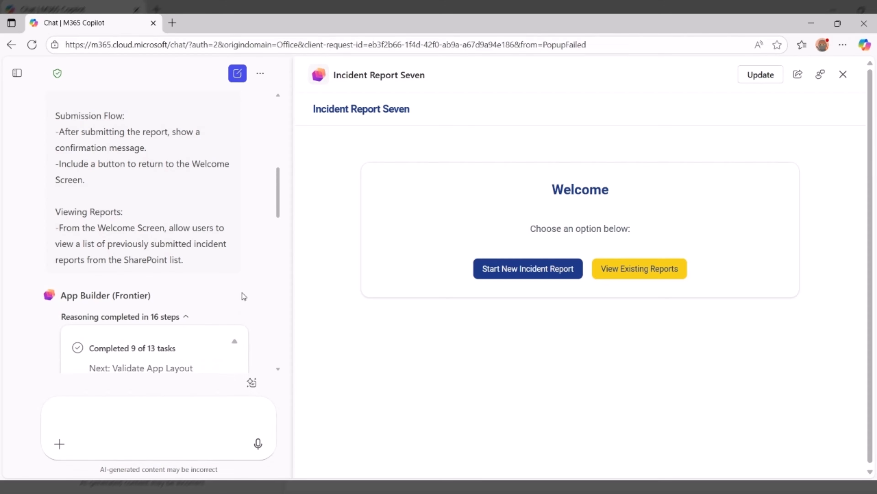
scroll(243, 298, "down", 4)
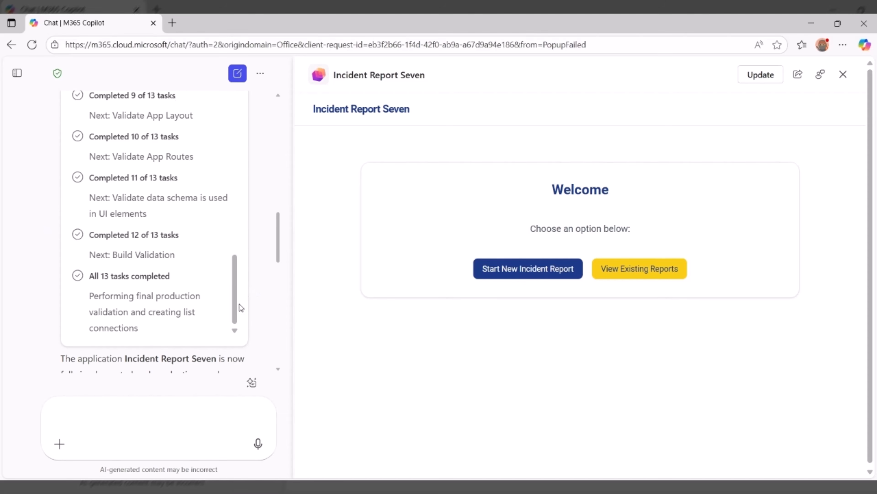
mouse_move(240, 301)
left_mouse_down()
mouse_move(242, 283)
mouse_move(235, 286)
left_mouse_up()
scroll(255, 274, "down", 6)
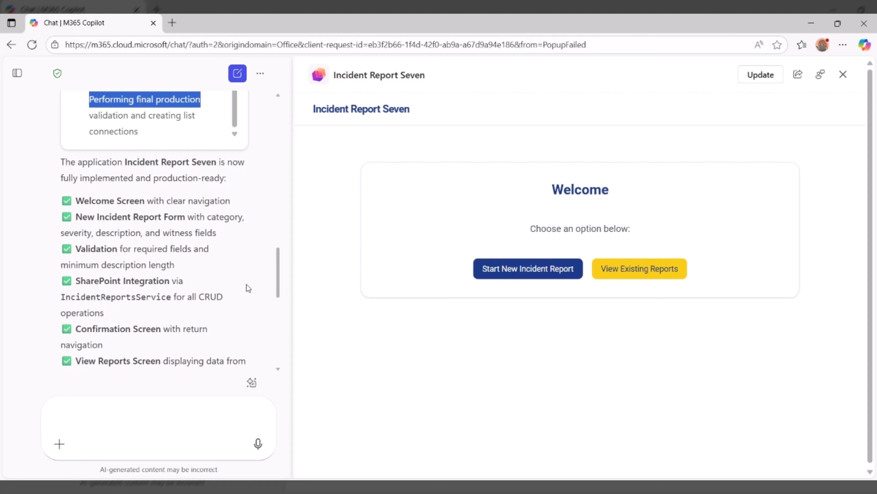
scroll(184, 282, "down", 1)
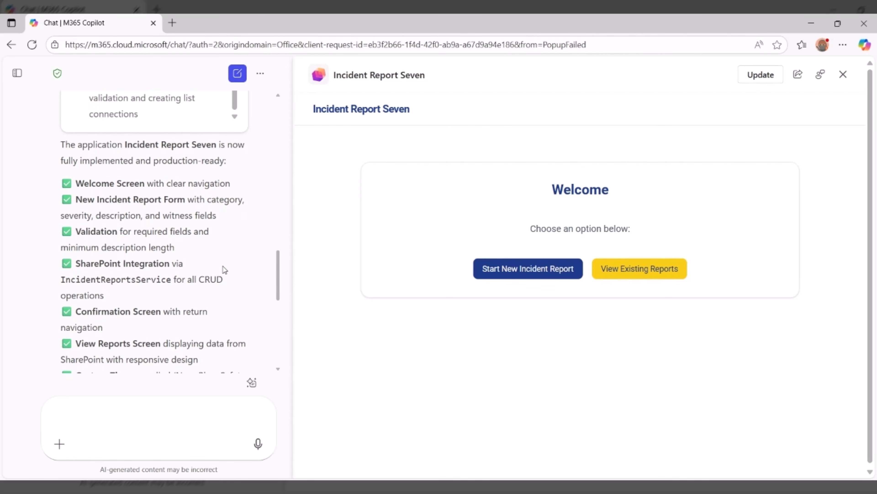
scroll(225, 269, "down", 1)
scroll(228, 270, "down", 2)
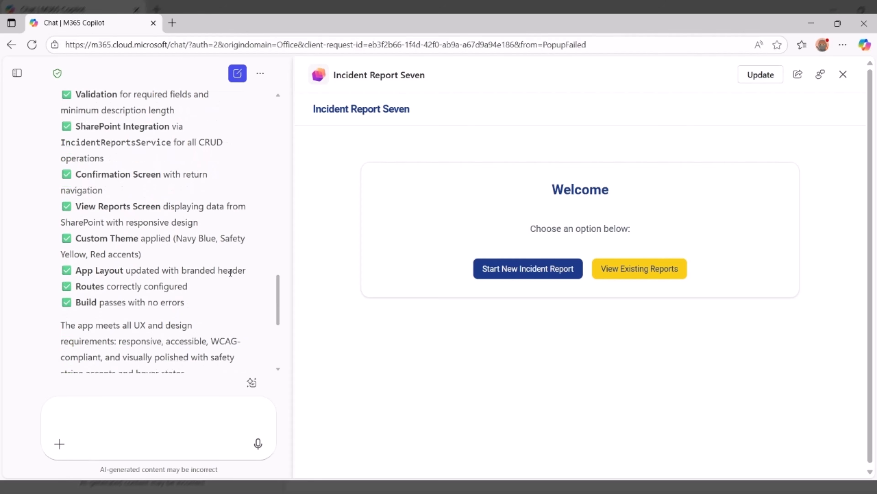
scroll(229, 275, "down", 2)
scroll(116, 297, "down", 1)
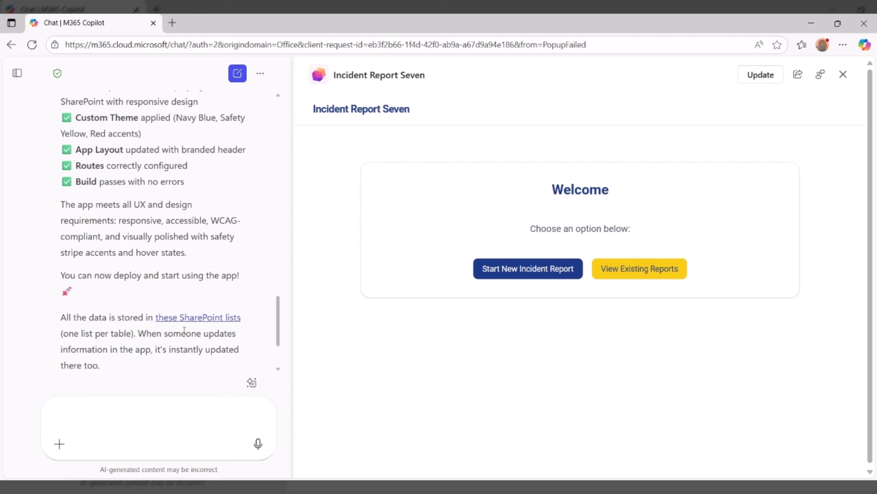
Open the app's linked SharePoint site, dismiss the site template prompt and view the IncidentReports list.
left_click(208, 322)
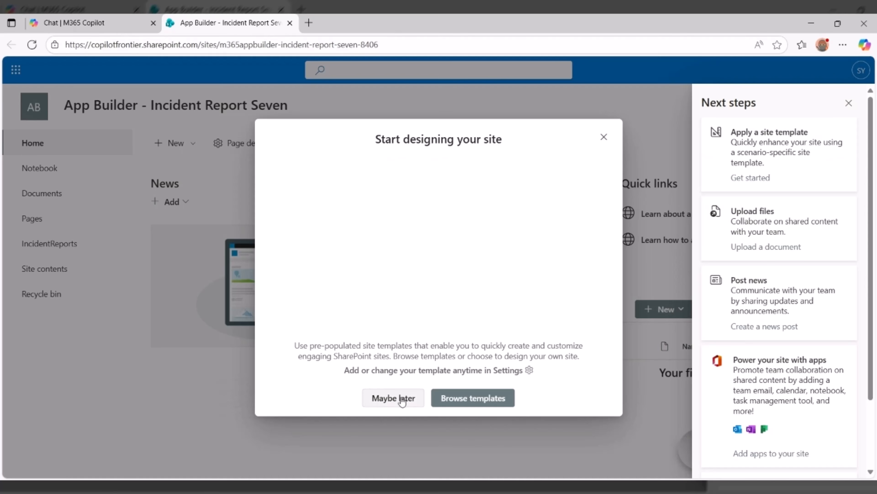
left_click(394, 398)
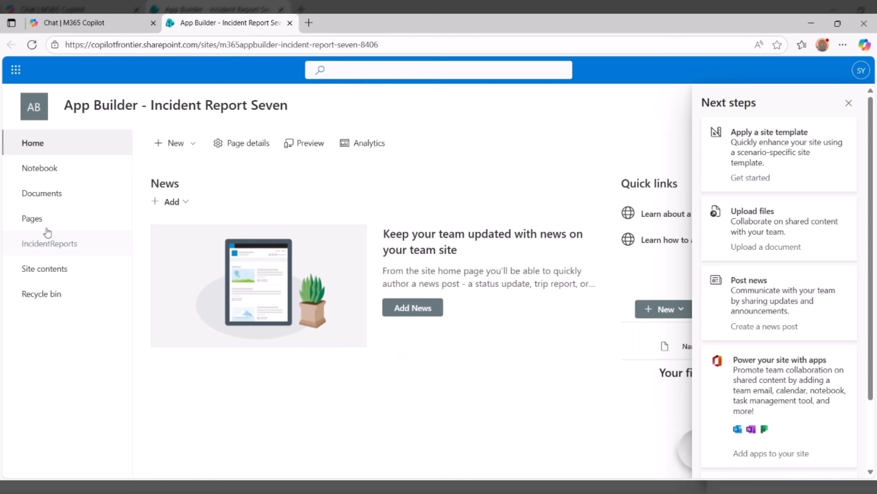
left_click(55, 253)
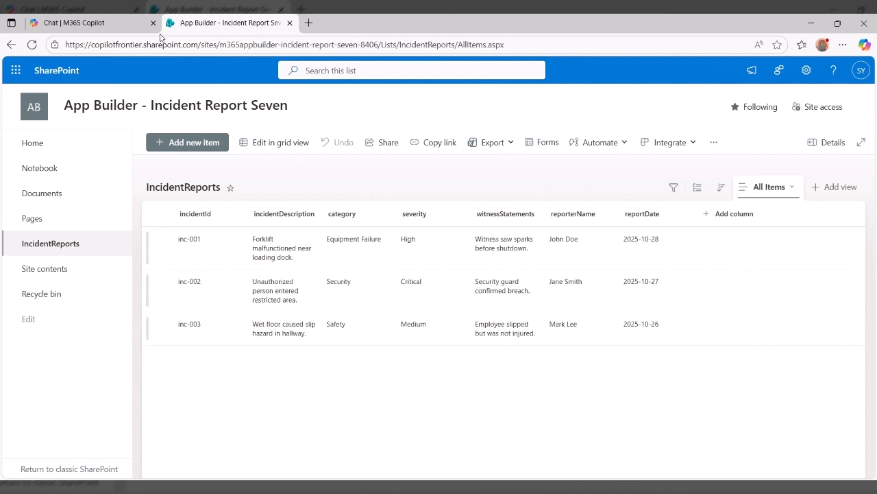
Back in M365 Copilot, start a new incident report in the app and paste the description "Buddy Spilt milk all over the breakroom floor. Bad dog!".
left_click(69, 24)
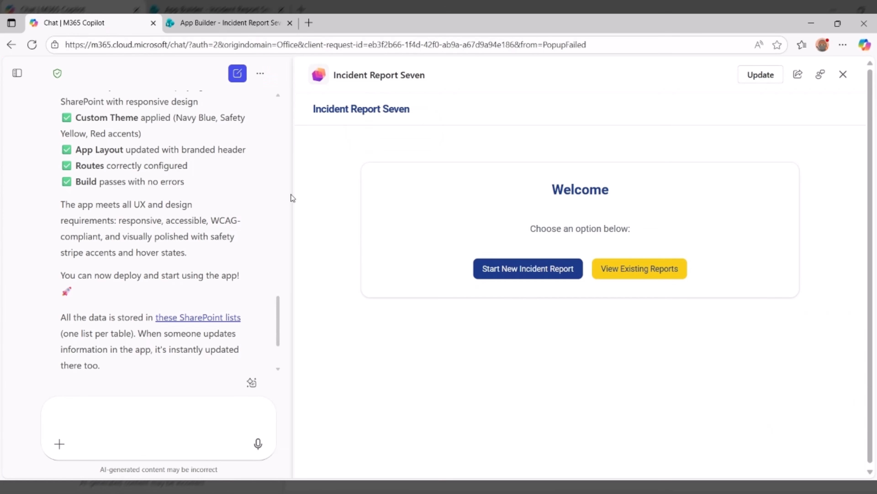
scroll(209, 320, "down", 1)
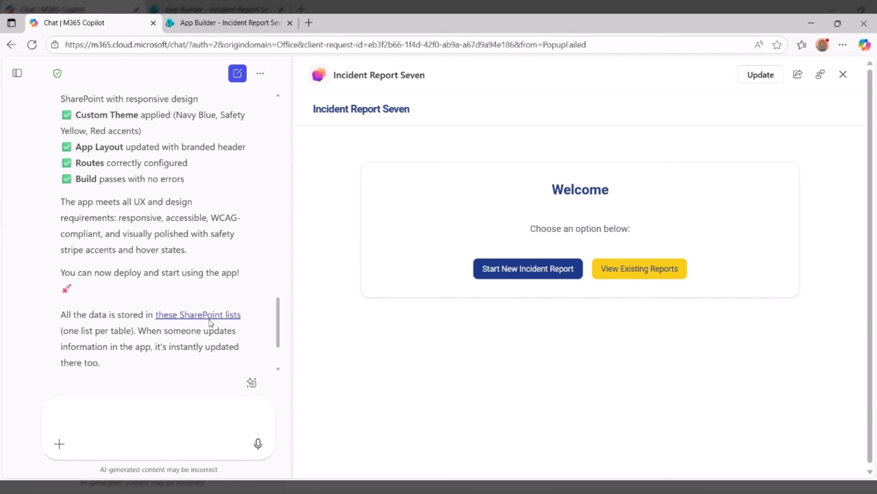
scroll(209, 320, "down", 3)
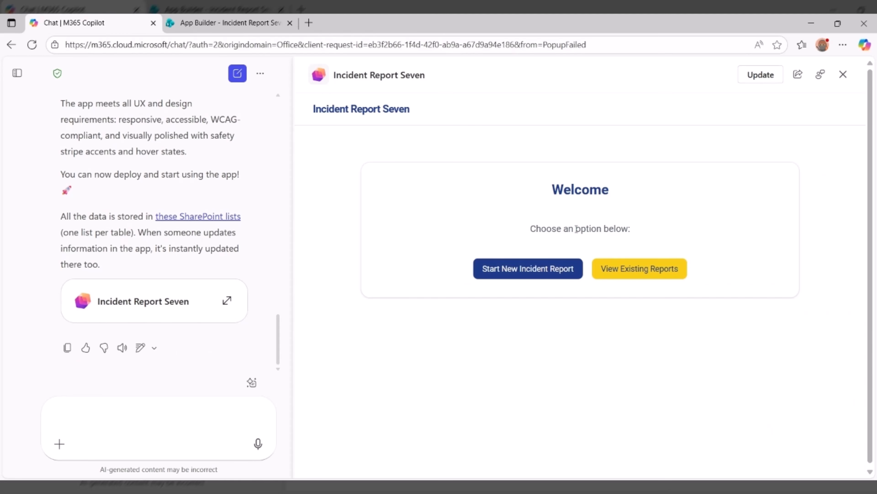
left_click(517, 270)
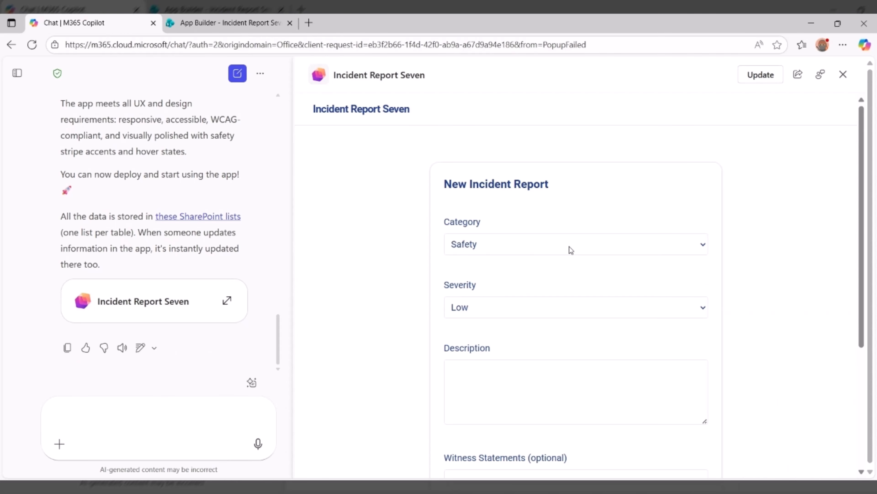
left_click(566, 239)
scroll(548, 286, "down", 3)
left_click(532, 317)
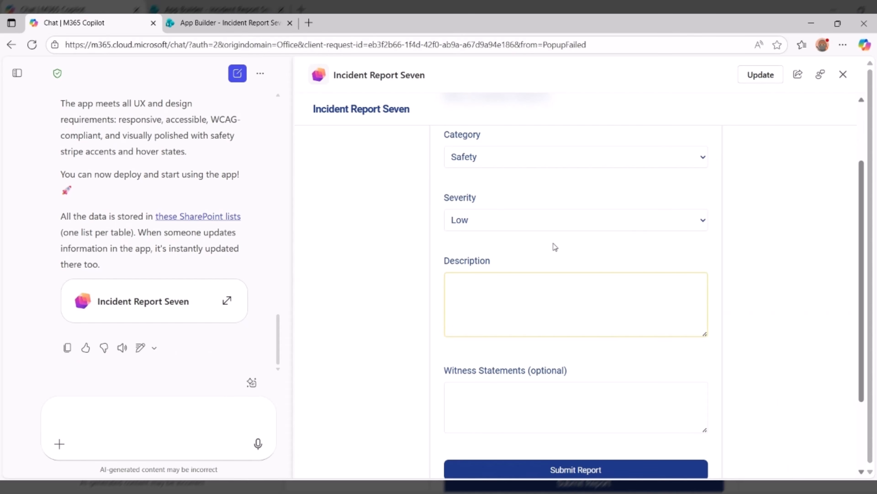
type("Buddy Spilt milk all over the breakroom floor. Bad dog!")
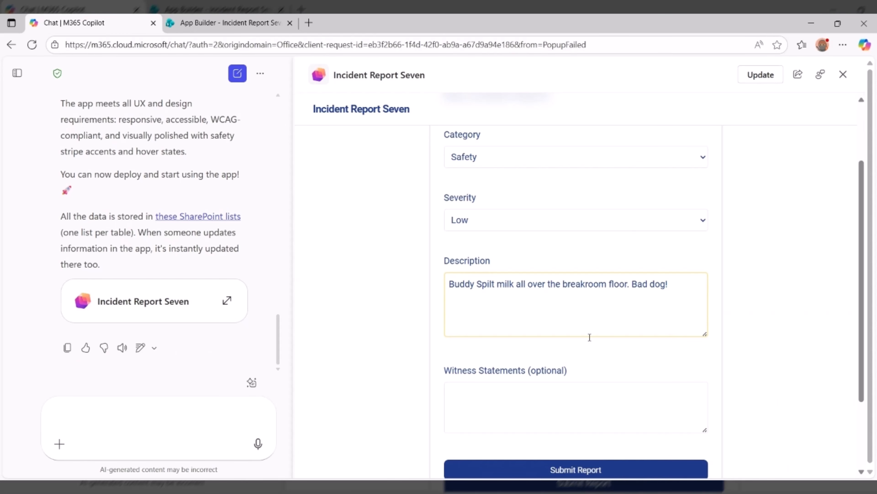
Add a witness statement with the witness's name and "He was being a crazy pup trying to get a treat", and submit the report.
left_click(557, 396)
scroll(617, 255, "down", 3)
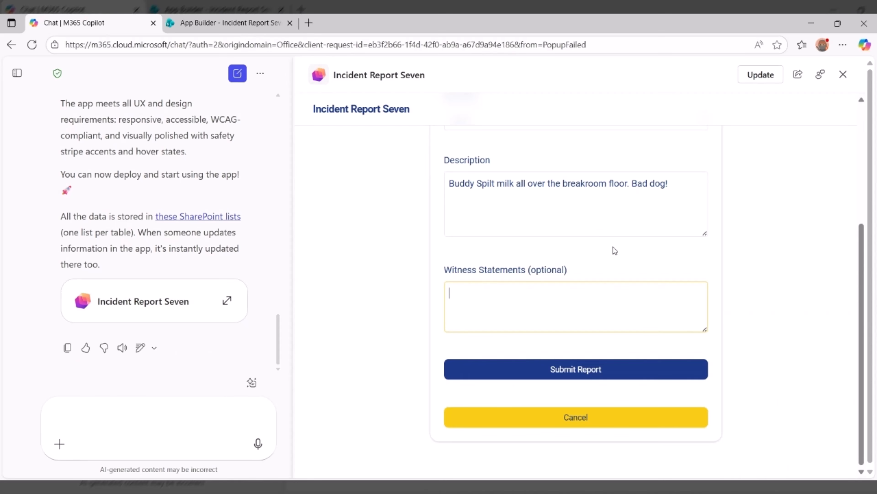
type("Shane - He was being a crazy pup trying to get a treat")
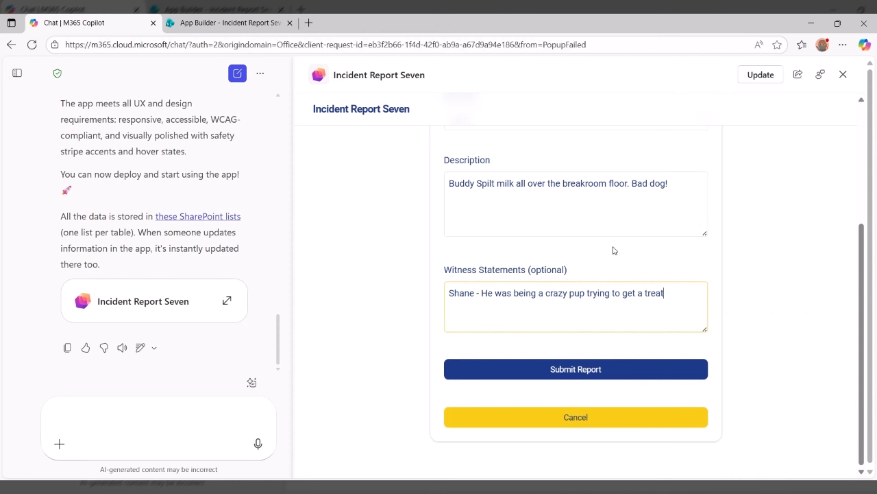
scroll(720, 268, "up", 1)
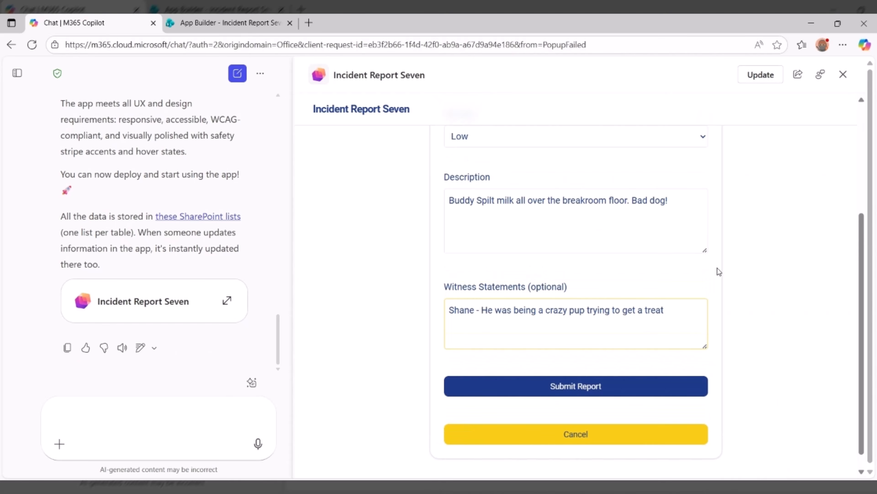
scroll(701, 283, "down", 1)
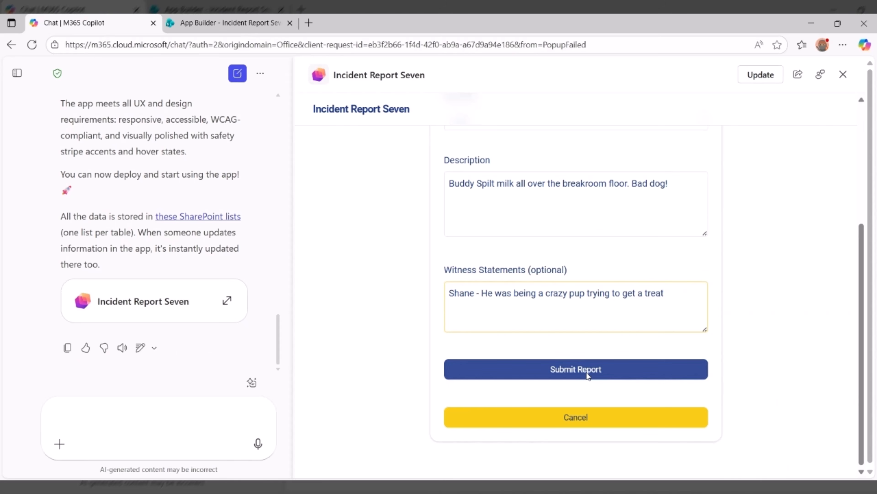
left_click(579, 378)
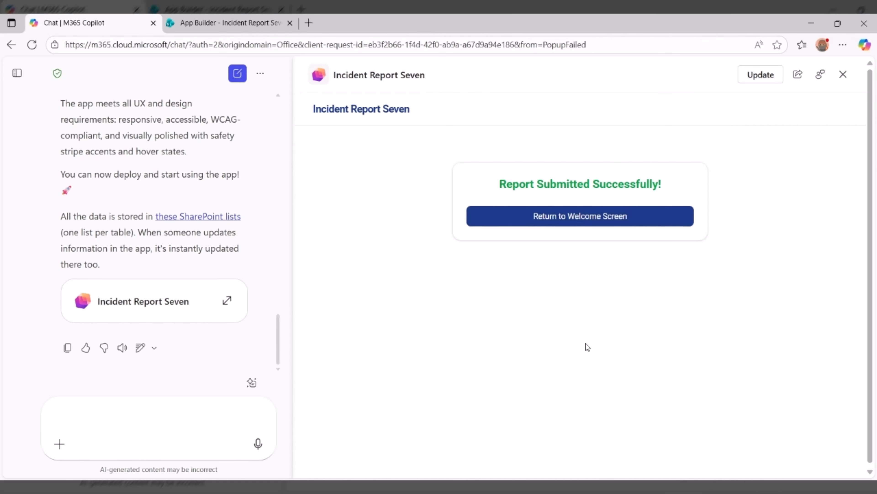
Check the submitted incident in the app's existing reports and in the reloaded SharePoint IncidentReports list.
left_click(580, 220)
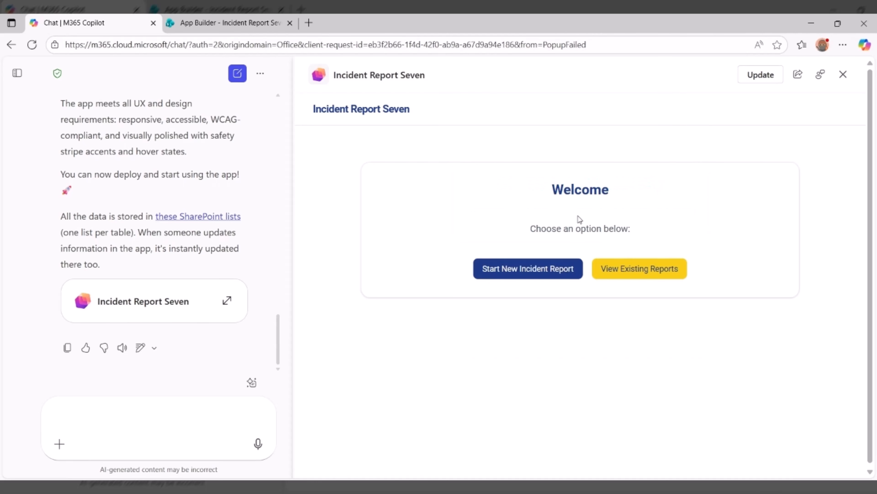
left_click(643, 273)
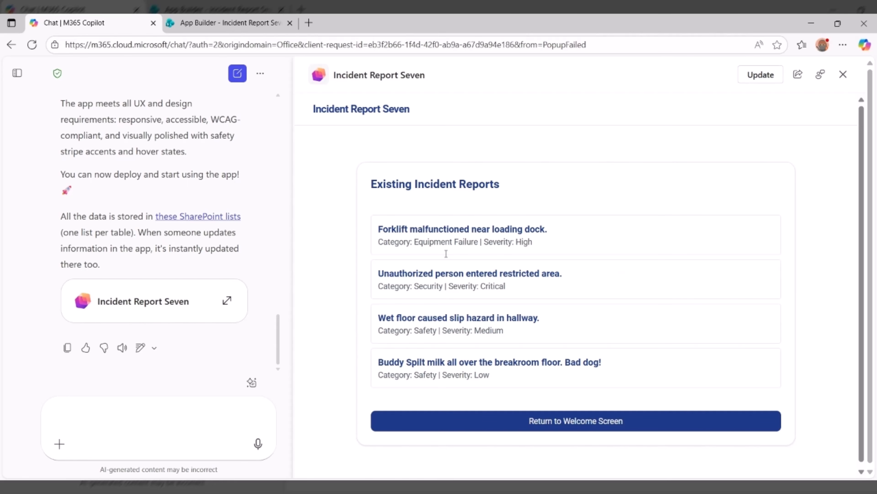
left_click(217, 21)
left_click(32, 45)
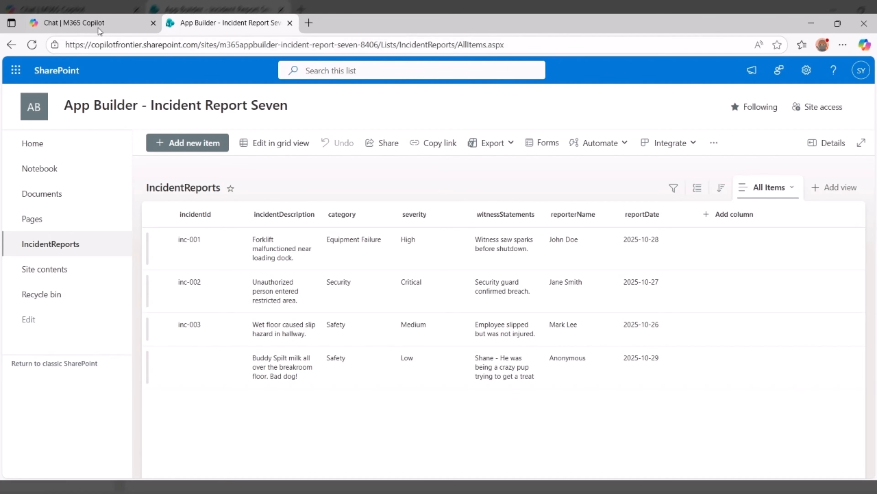
Switch back to M365 Copilot, return to the app's welcome screen and start a new incident report.
left_click(98, 28)
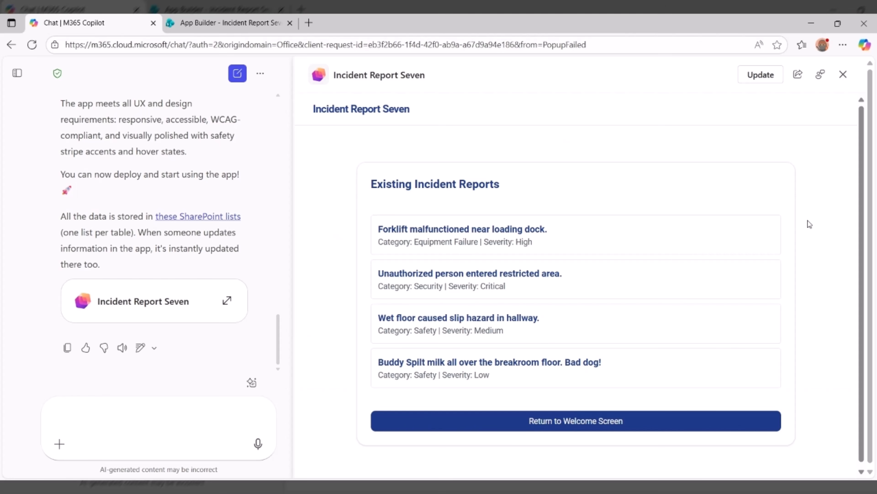
left_click(589, 429)
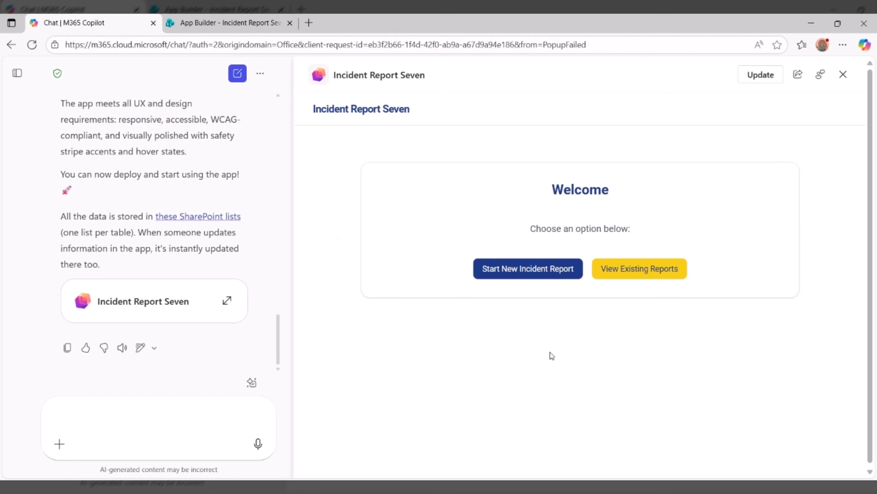
left_click(532, 271)
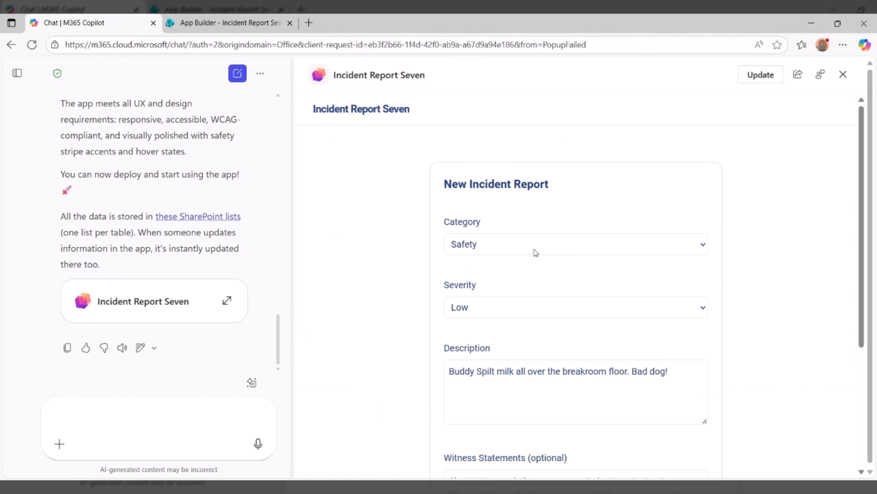
Send App Builder the request "Will you please add a Category for Personal Injury to the dropdown.".
left_click(143, 424)
type("Will you please add a Category for Personal Injury to the dropdown.")
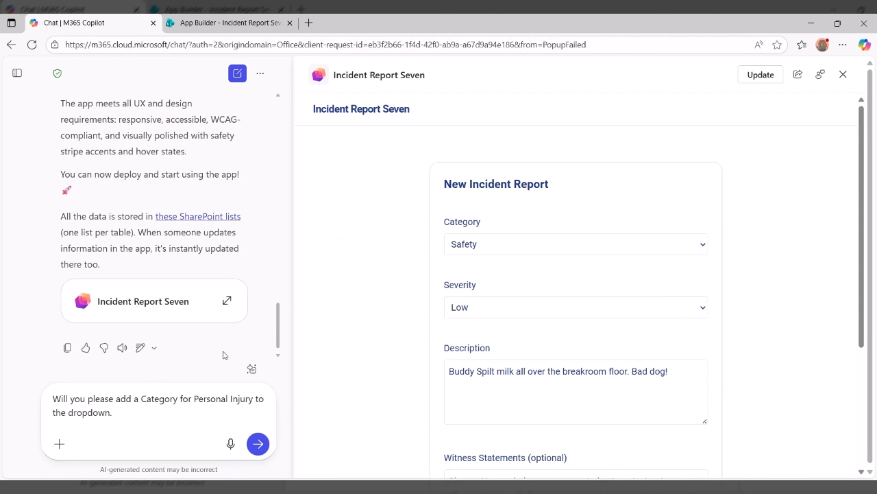
key("Return")
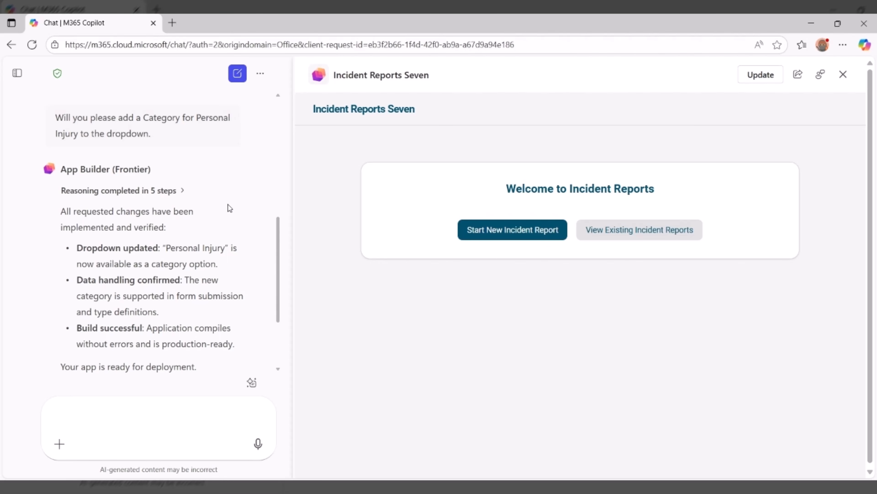
Open the new incident report form in the updated app and read the agent's summary of changes.
left_click(515, 234)
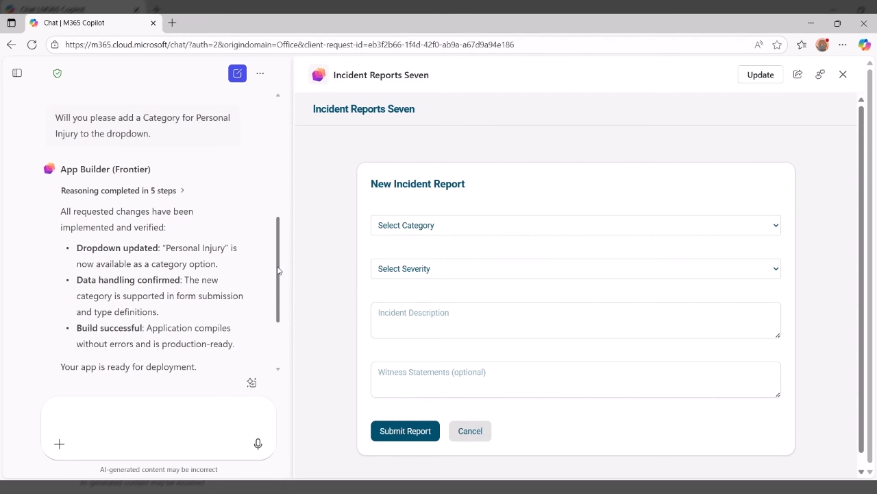
scroll(276, 273, "down", 2)
scroll(273, 283, "down", 3)
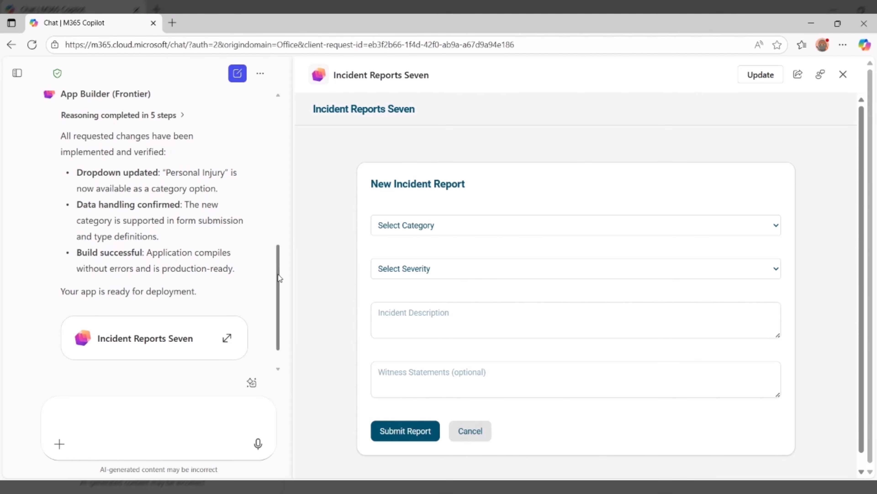
left_click_drag(278, 274, 277, 292)
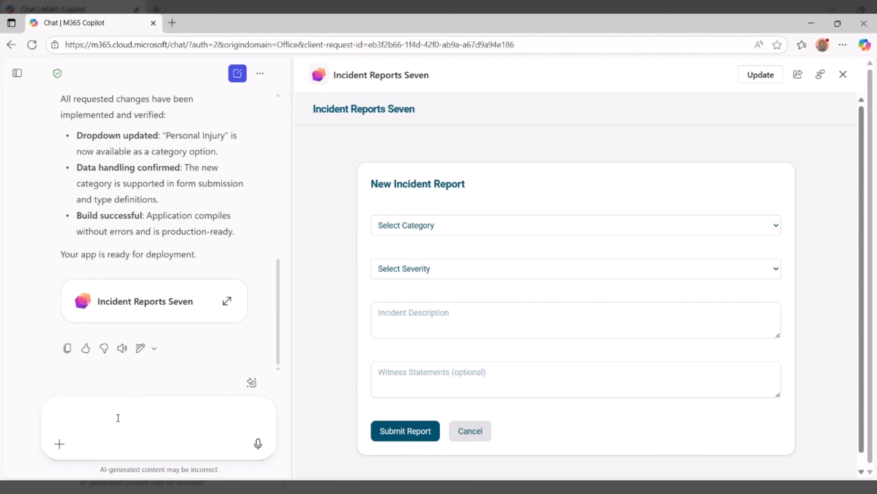
Send App Builder the request "Change the styling to have an 8 bit arcade style".
left_click(120, 410)
type("Change the styling to have an 8 bit arcade style")
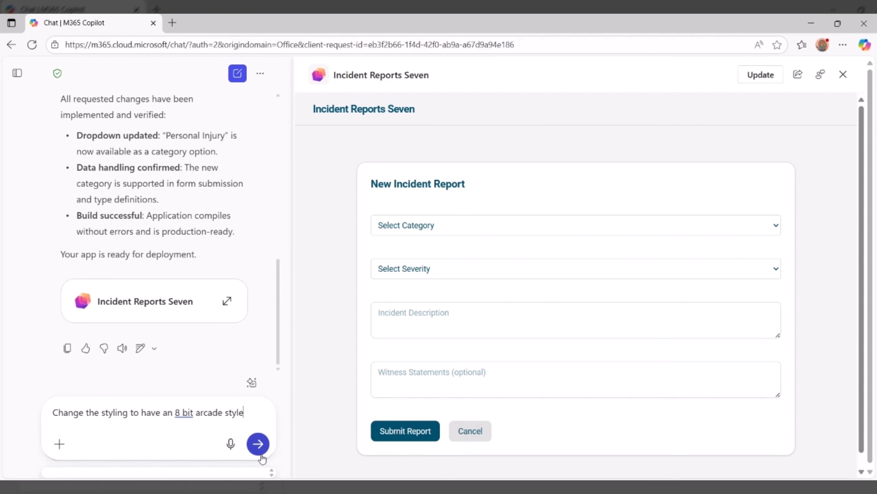
left_click(261, 447)
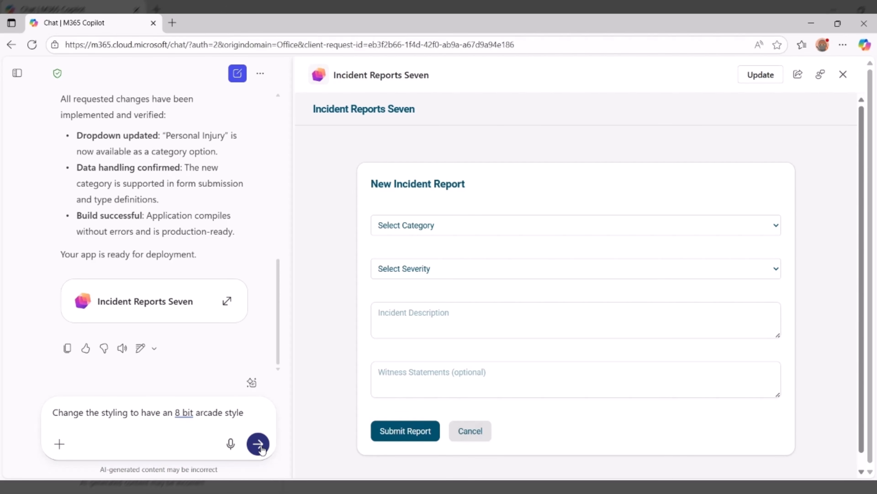
left_click(261, 447)
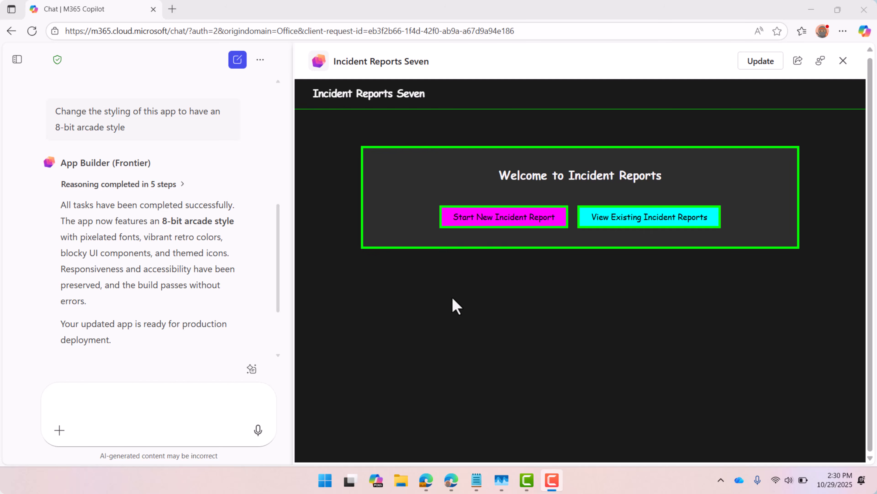
Start a new incident report in the restyled app and look through its category options.
left_click(519, 220)
left_click(631, 217)
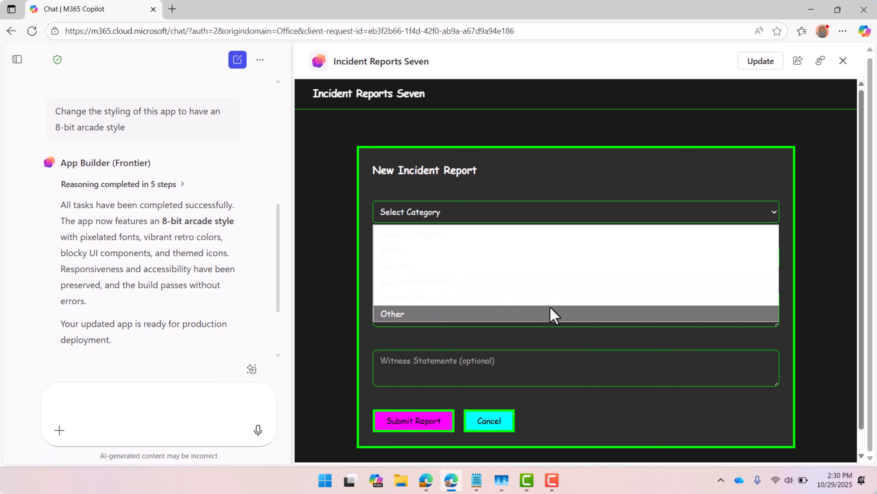
left_click(601, 198)
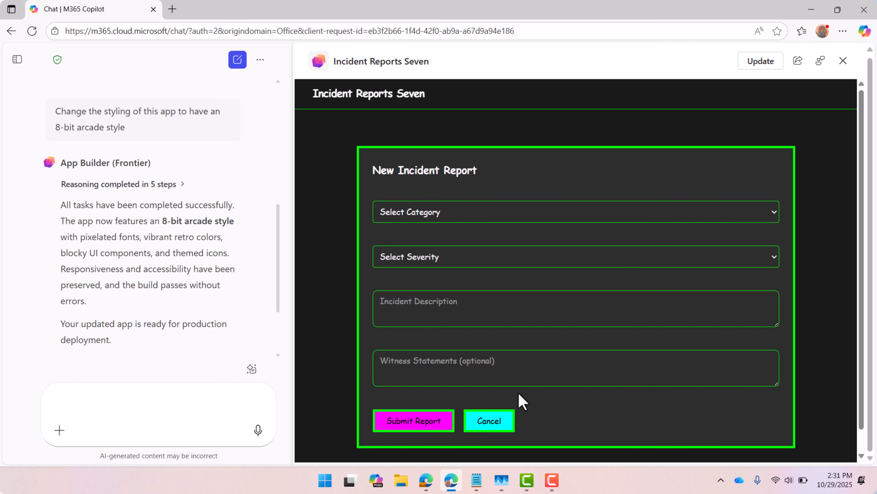
key("F9")
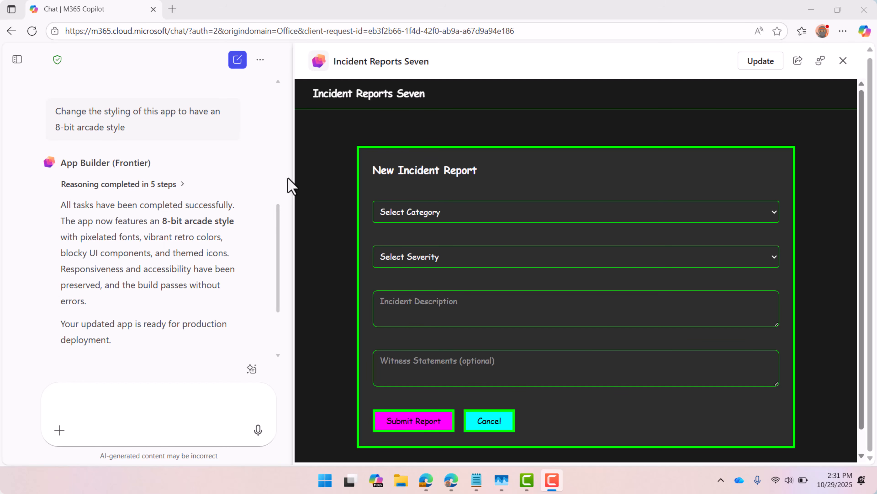
Update the Incident Reports Seven app and create a shareable link to it.
left_click(750, 68)
left_click(750, 67)
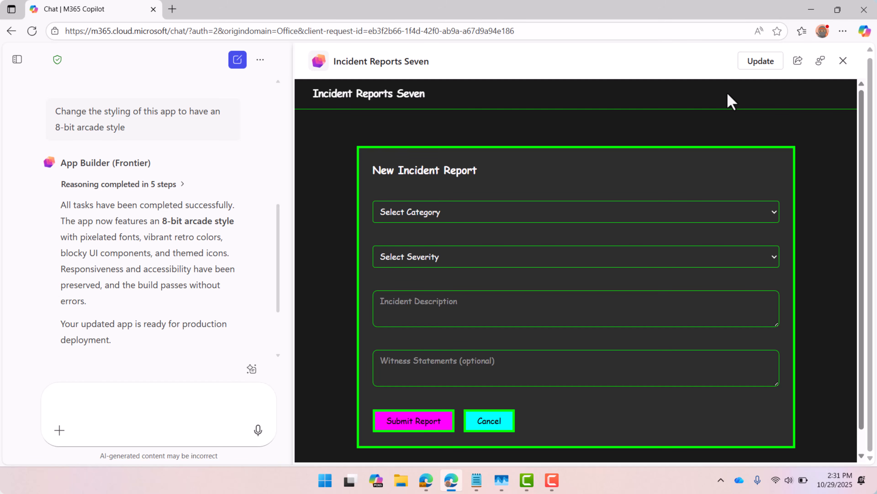
left_click(798, 62)
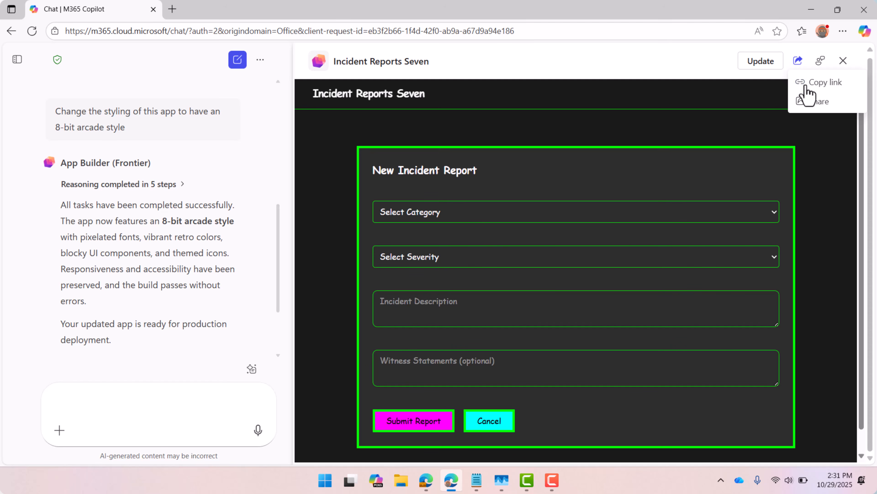
left_click(848, 89)
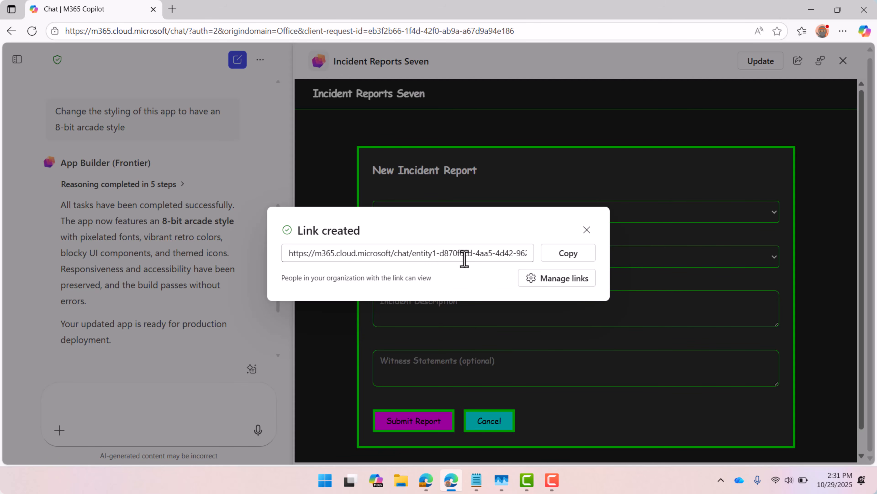
left_click(587, 230)
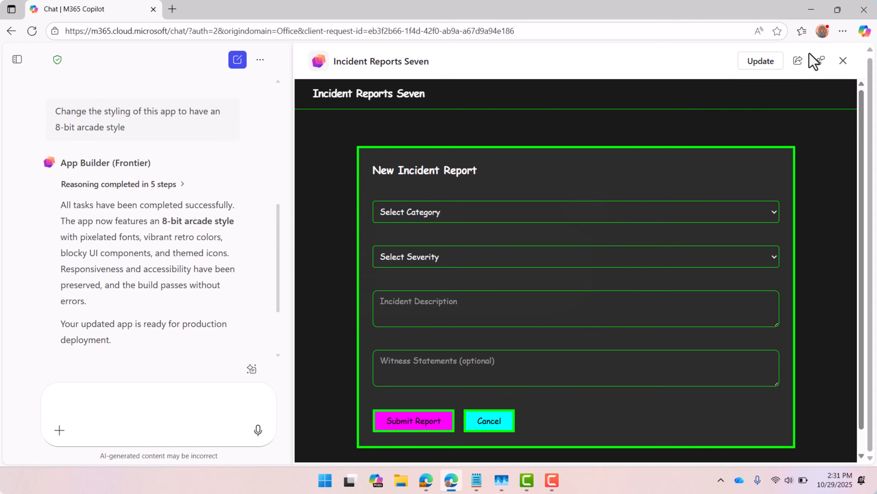
Examine the app's sharing options for granting access, and leave them without adding anyone.
left_click(800, 62)
left_click(812, 103)
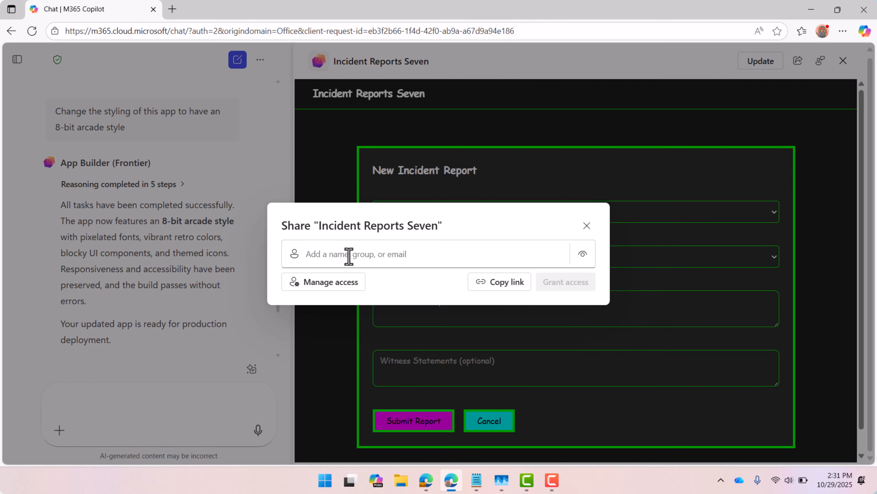
left_click(587, 226)
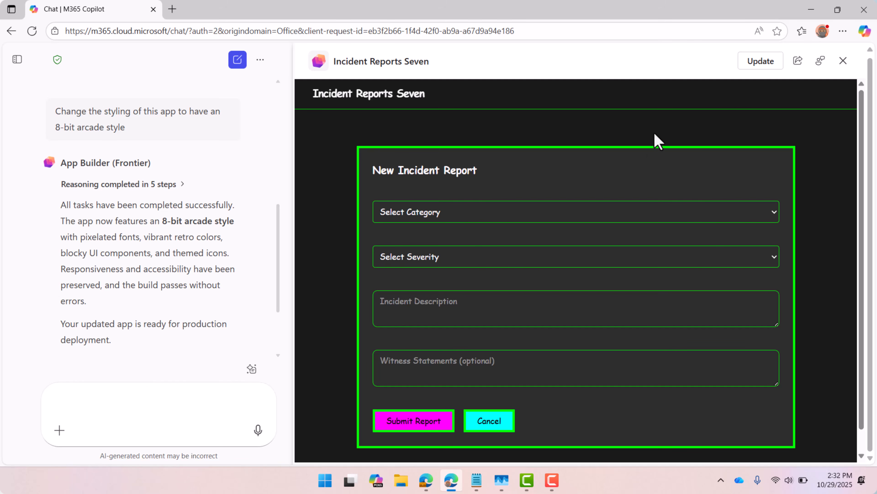
Close the app preview, go to the main Copilot chat and open the App Builder (Frontier) agent.
left_click(843, 61)
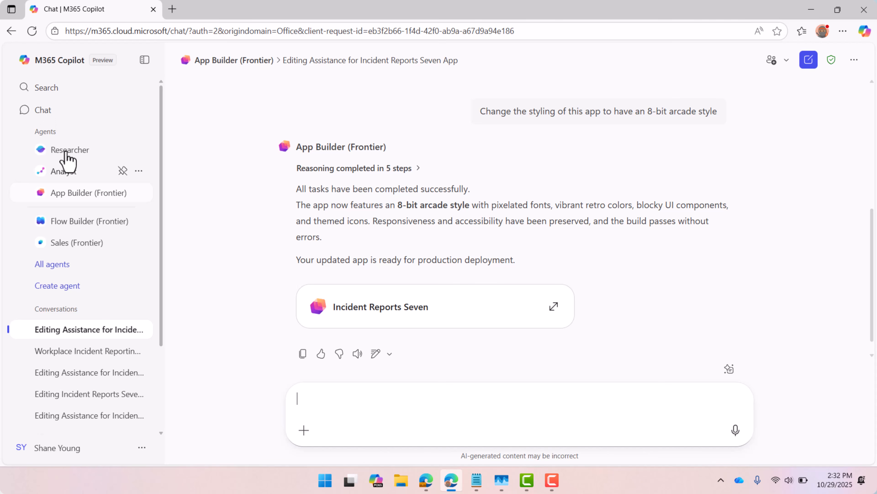
left_click(41, 111)
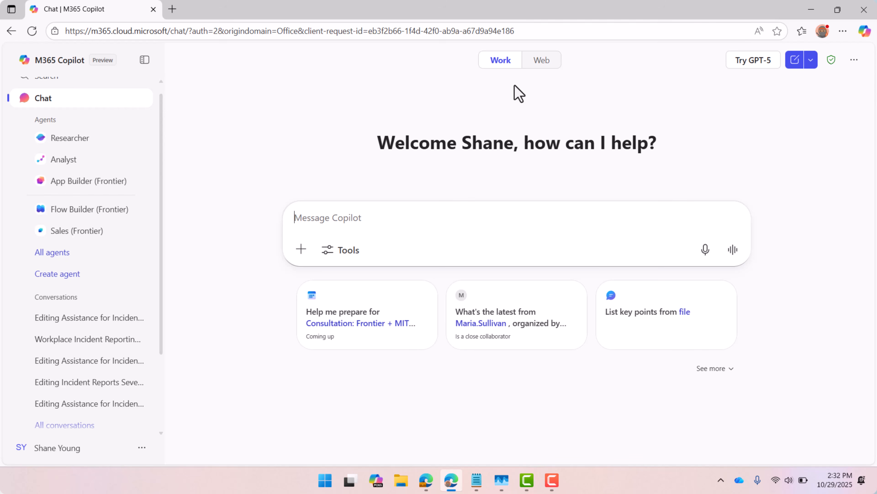
left_click(67, 189)
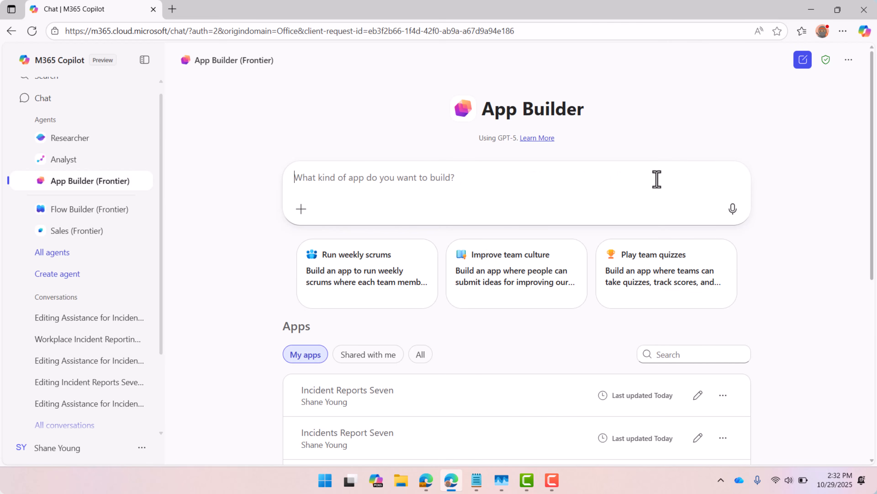
Review the My apps list and the actions offered for the Incident Reports Seven app.
scroll(777, 286, "down", 5)
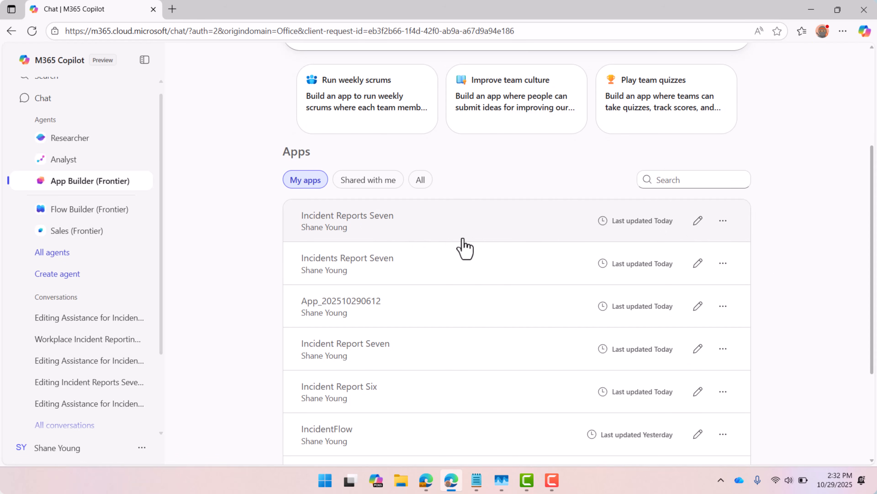
left_click(724, 221)
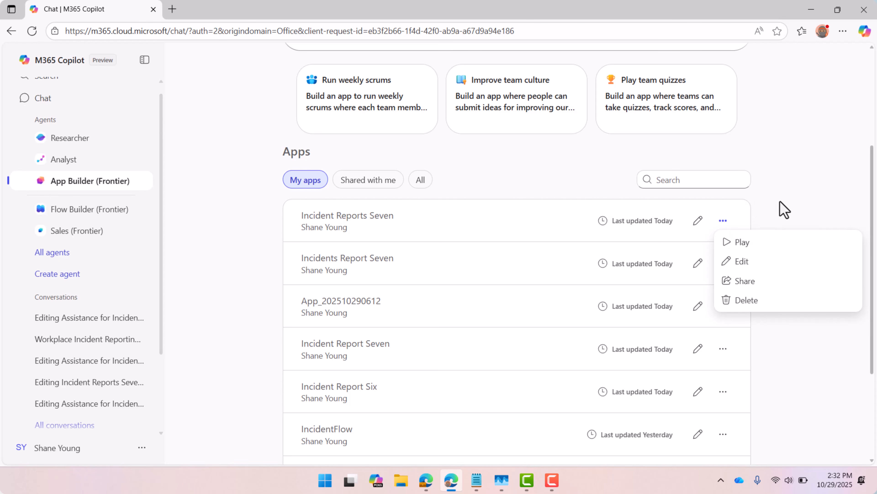
left_click(782, 210)
scroll(783, 209, "up", 3)
scroll(783, 210, "up", 2)
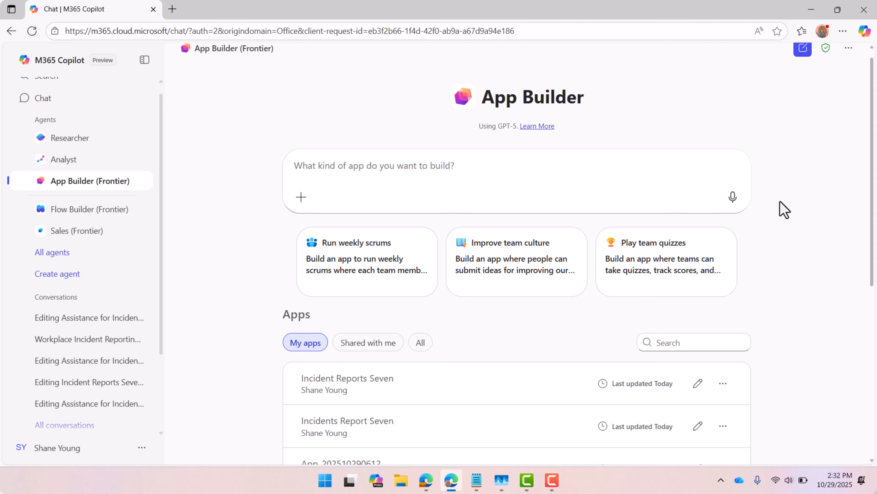